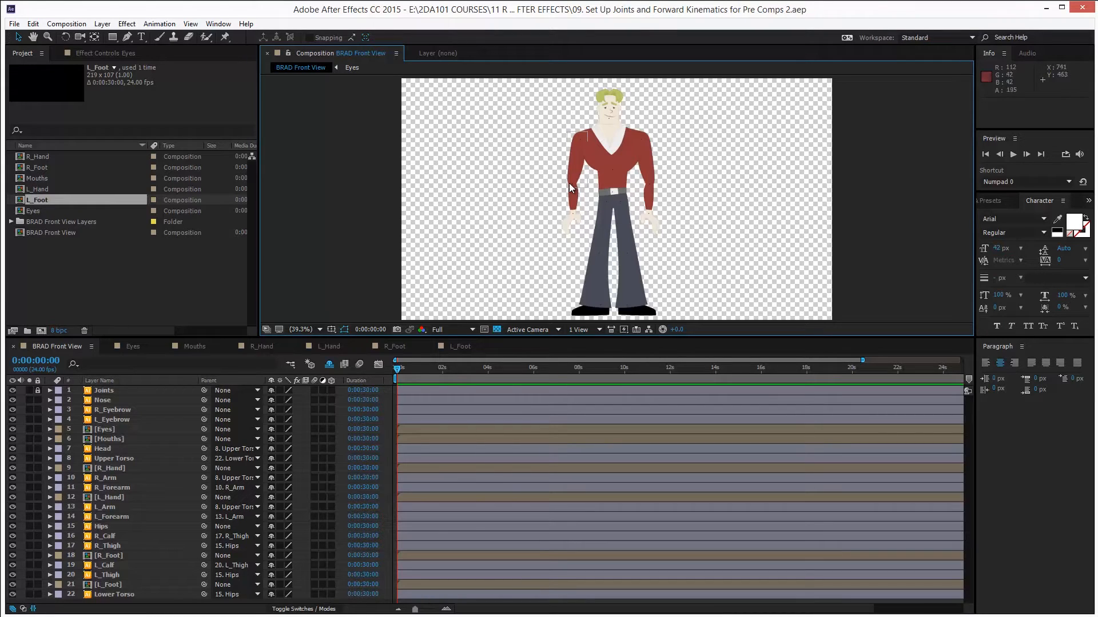
Test-rotate both arms and forearms with the Rotation tool to check whether the hands follow them.
key("w")
left_click_drag(569, 184, 558, 210)
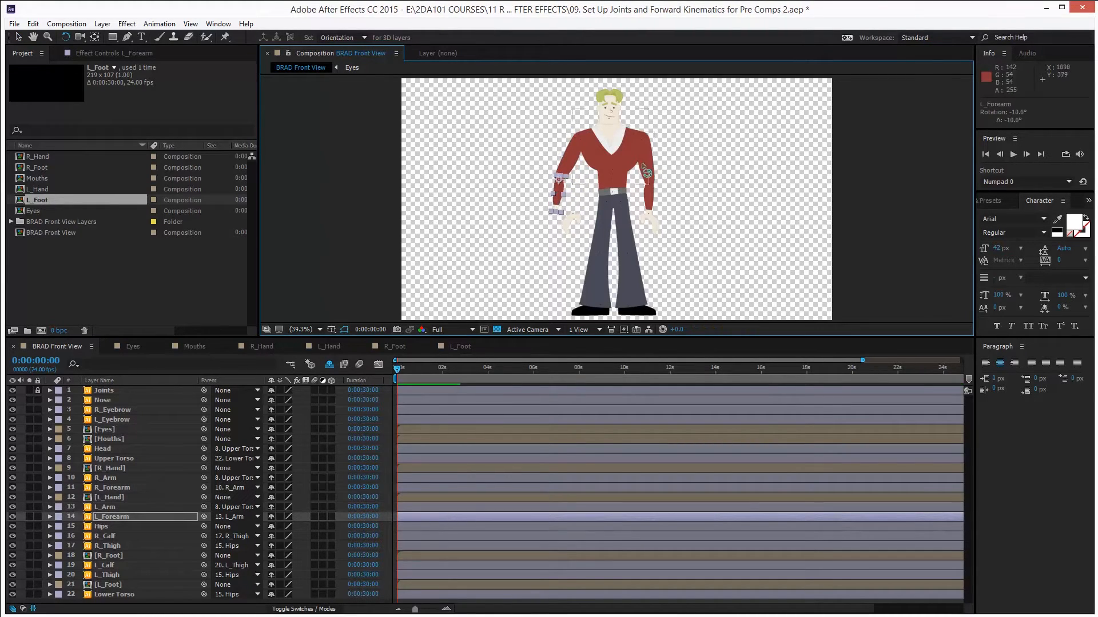
left_click_drag(651, 171, 660, 211)
left_click(658, 228)
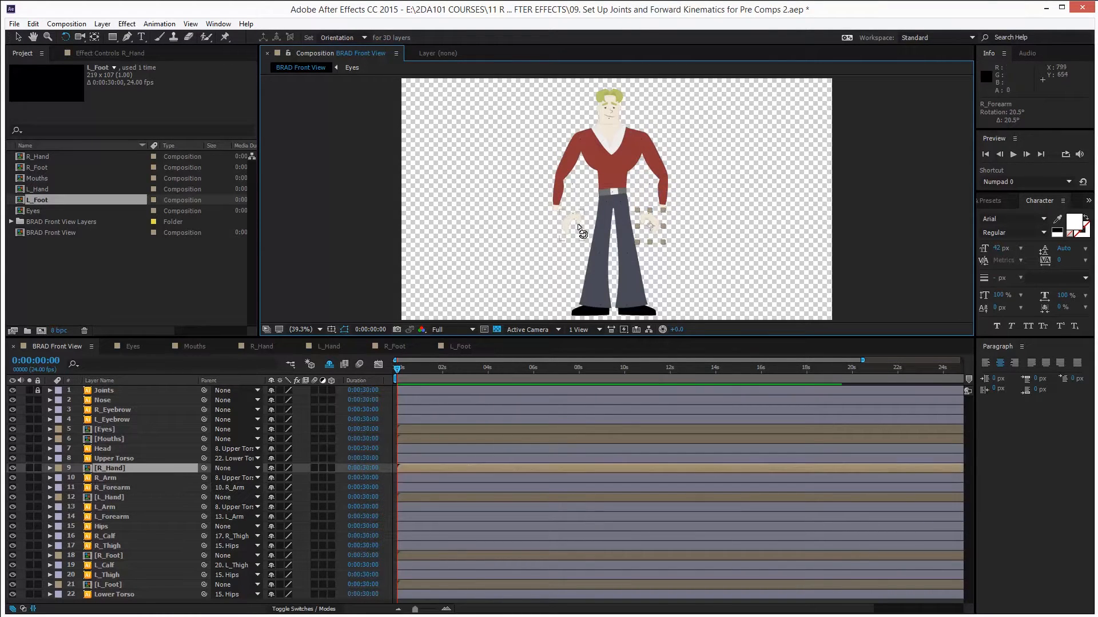
left_click(579, 230)
Undo the test rotations of both arms and forearms.
key("ctrl+z")
key("ctrl+z")
key("ctrl+z")
key("ctrl+z")
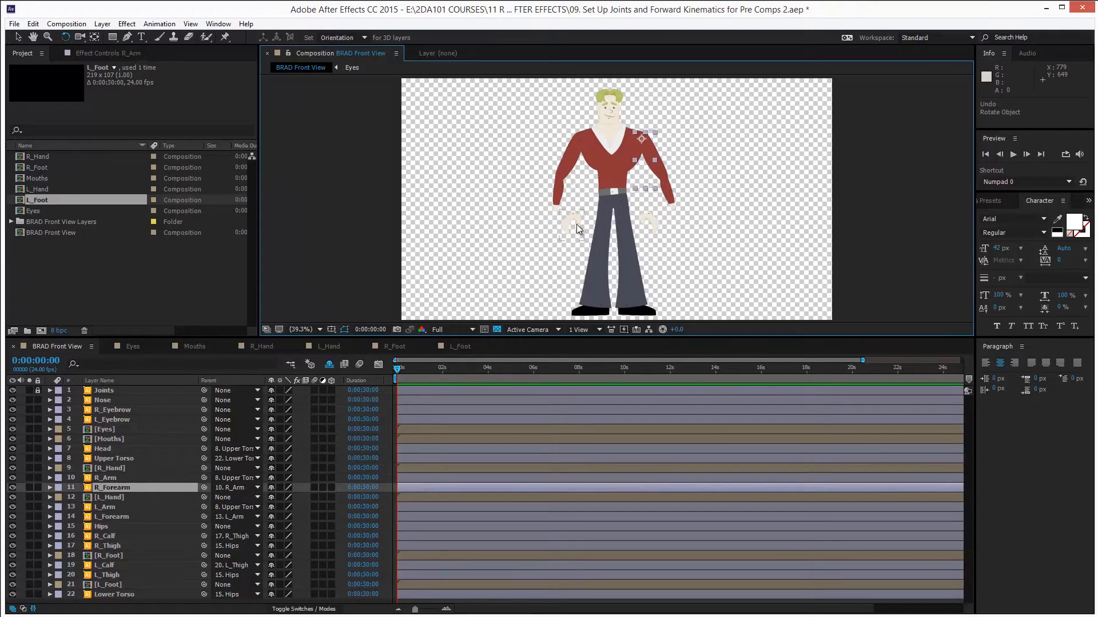
key("ctrl+z")
key("ctrl+z")
key("ctrl+z")
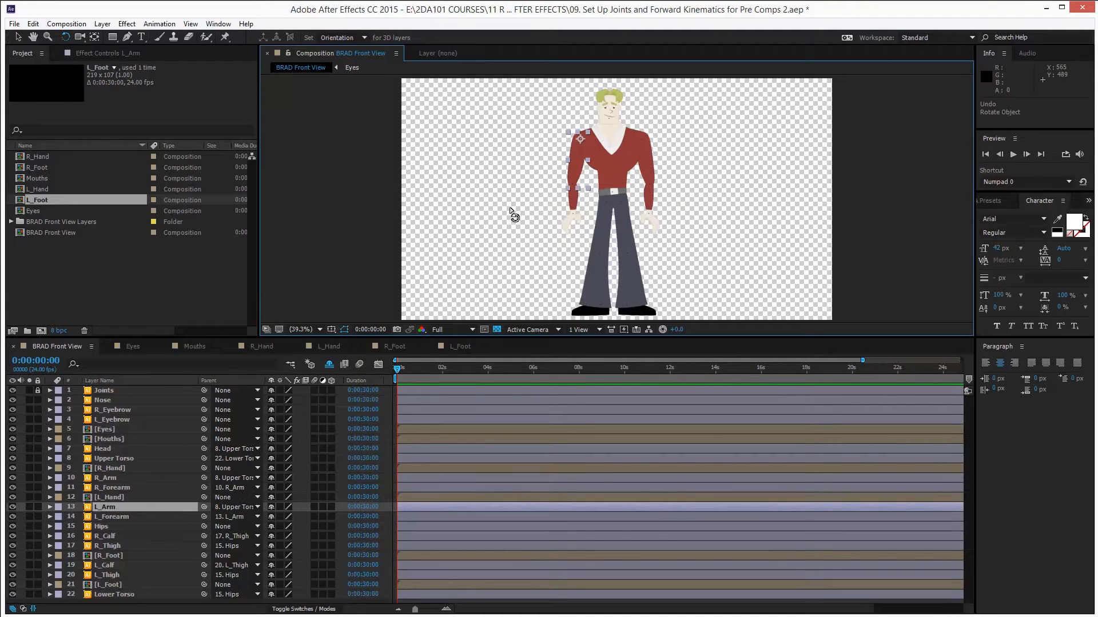
Inspect the Eyes, Mouths, R_Hand and L_Hand pre-comp layers one after another in the composition.
left_click(127, 429)
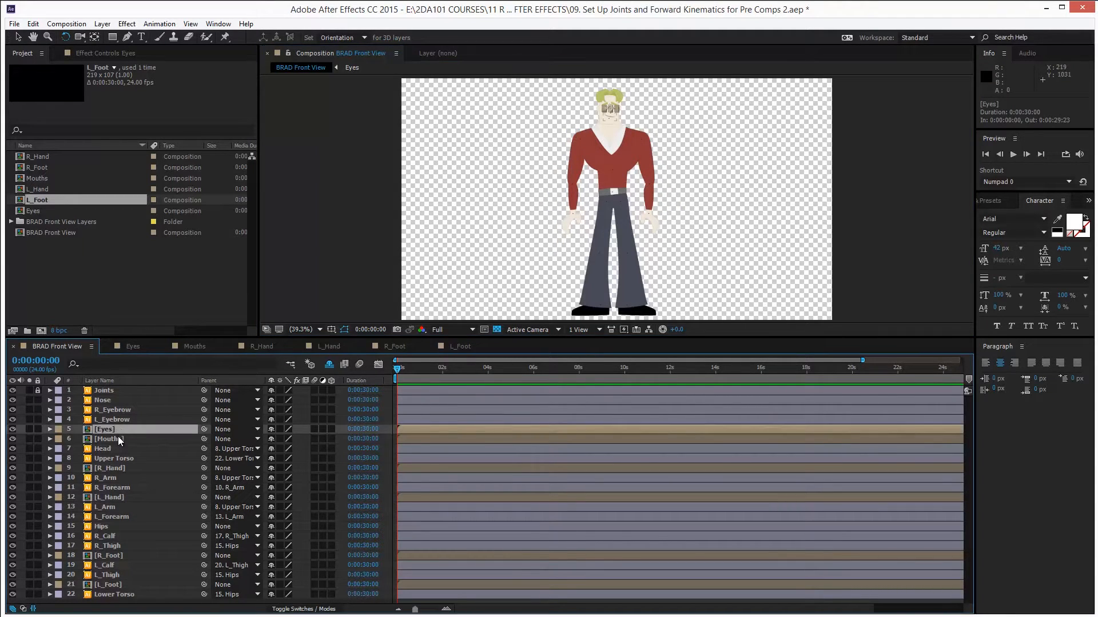
left_click(120, 439)
left_click(120, 469)
left_click(120, 498)
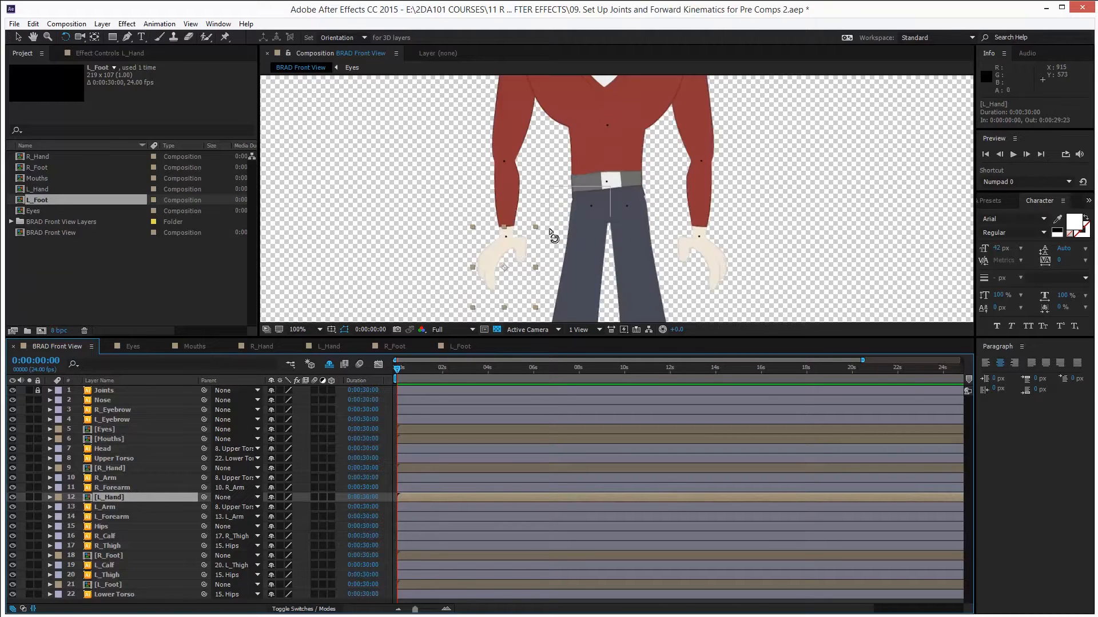
Try rotating the L_Hand layer about its default anchor point, and undo that rotation.
key("period")
key("period")
key("period")
left_click_drag(504, 266, 482, 204)
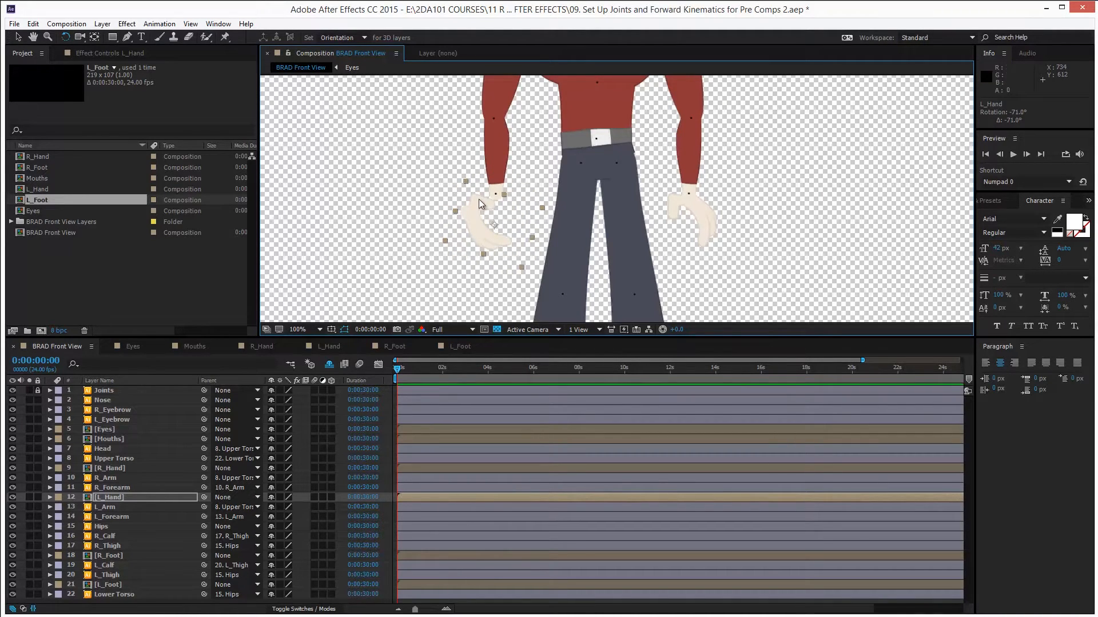
key("ctrl+z")
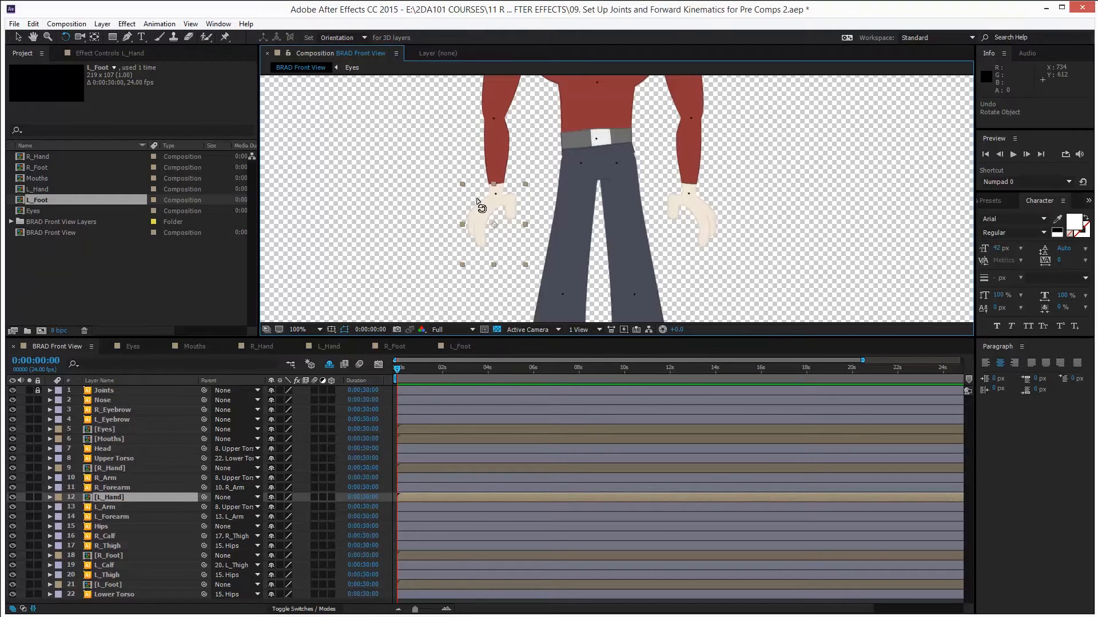
Move the anchor points of the L_Hand and R_Hand layers onto their wrist joint markers with the Pan Behind tool.
left_click(95, 38)
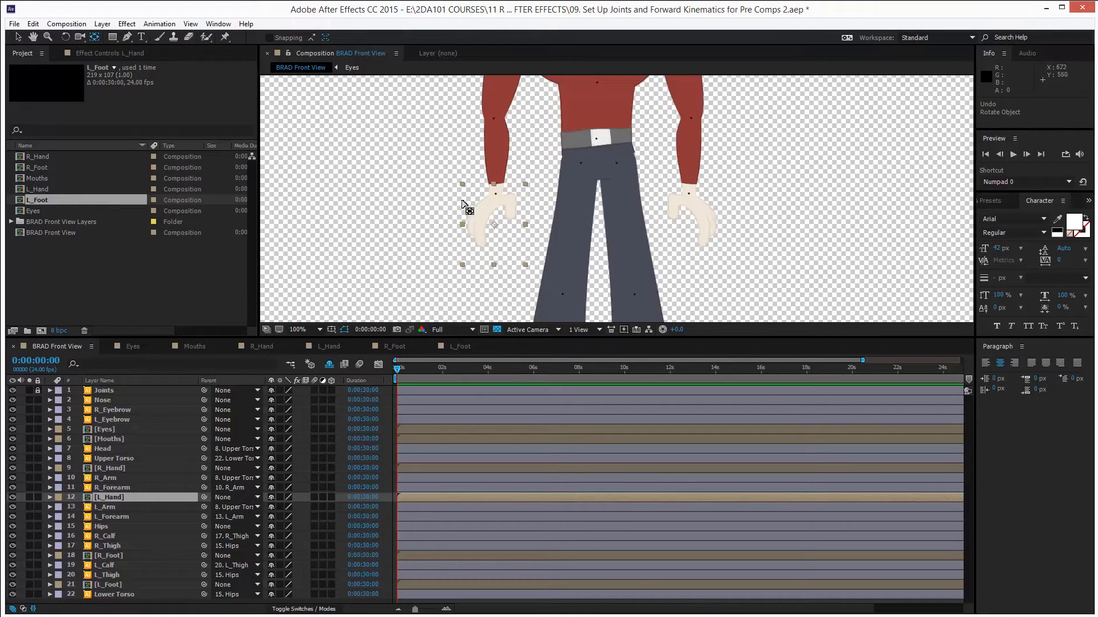
left_click_drag(495, 226, 496, 195)
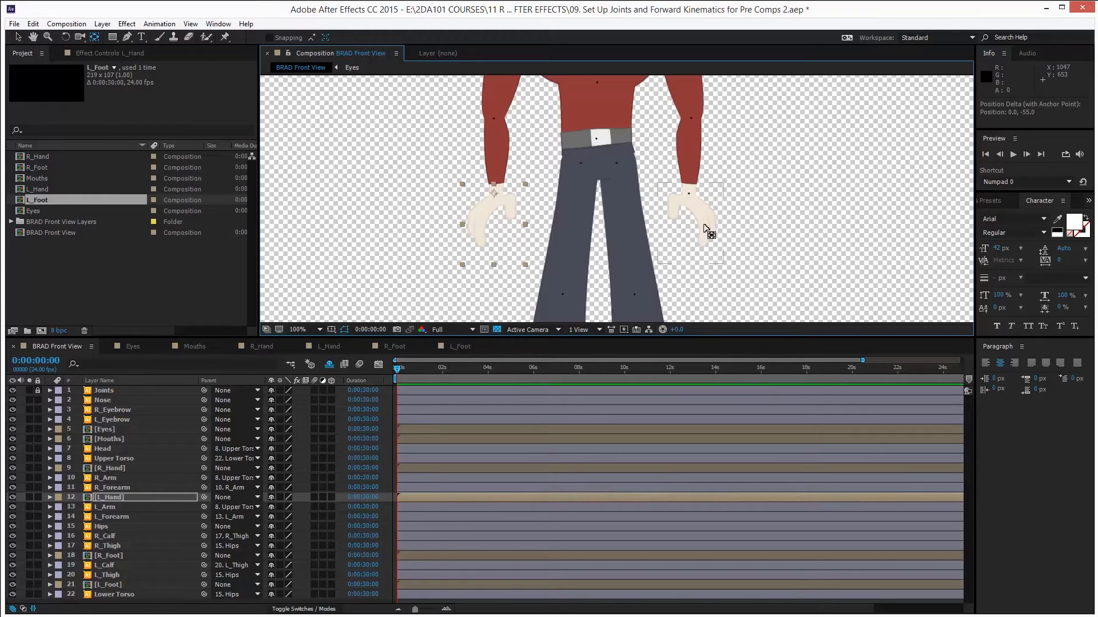
left_click_drag(692, 224, 688, 192)
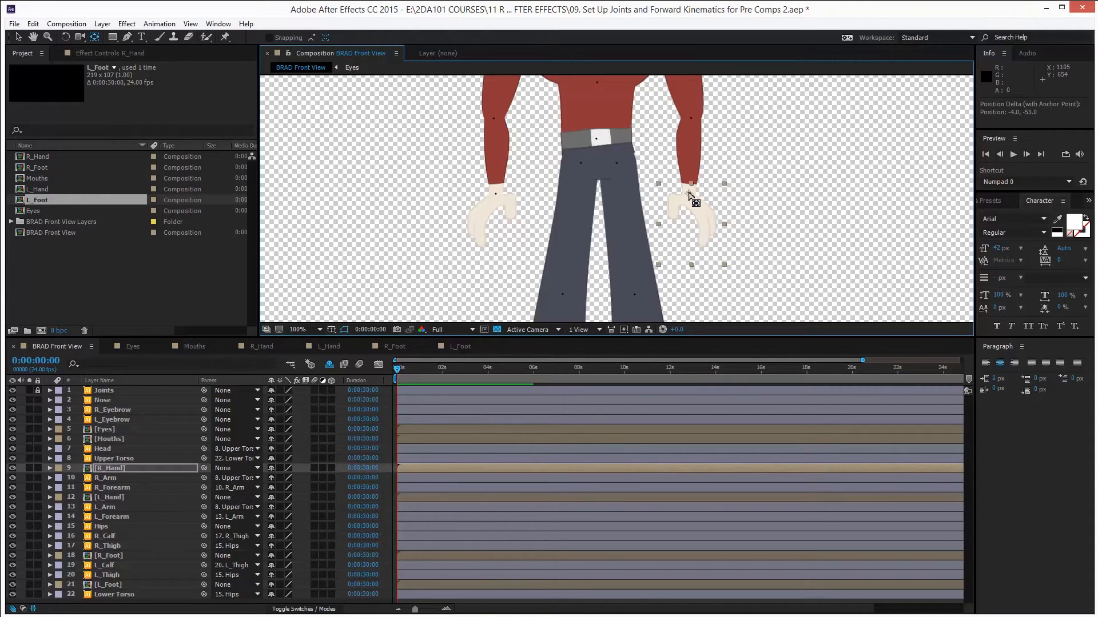
Move the anchor points of the R_Foot and L_Foot layers onto their ankle joint markers.
key("space")
left_click_drag(633, 307, 600, 105)
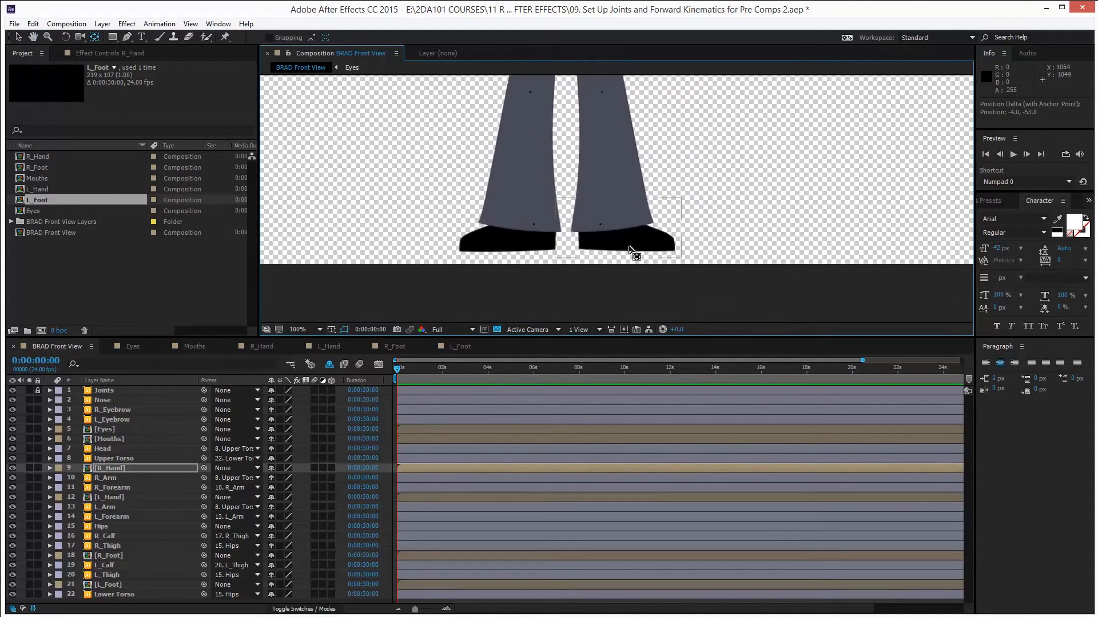
left_click_drag(626, 237, 607, 232)
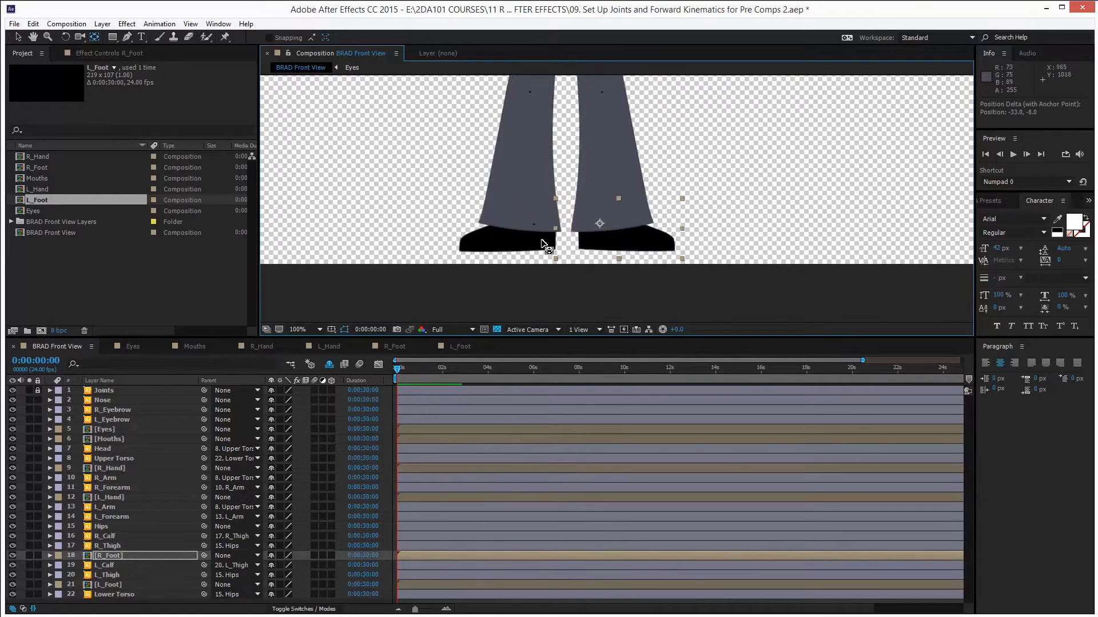
left_click(517, 249)
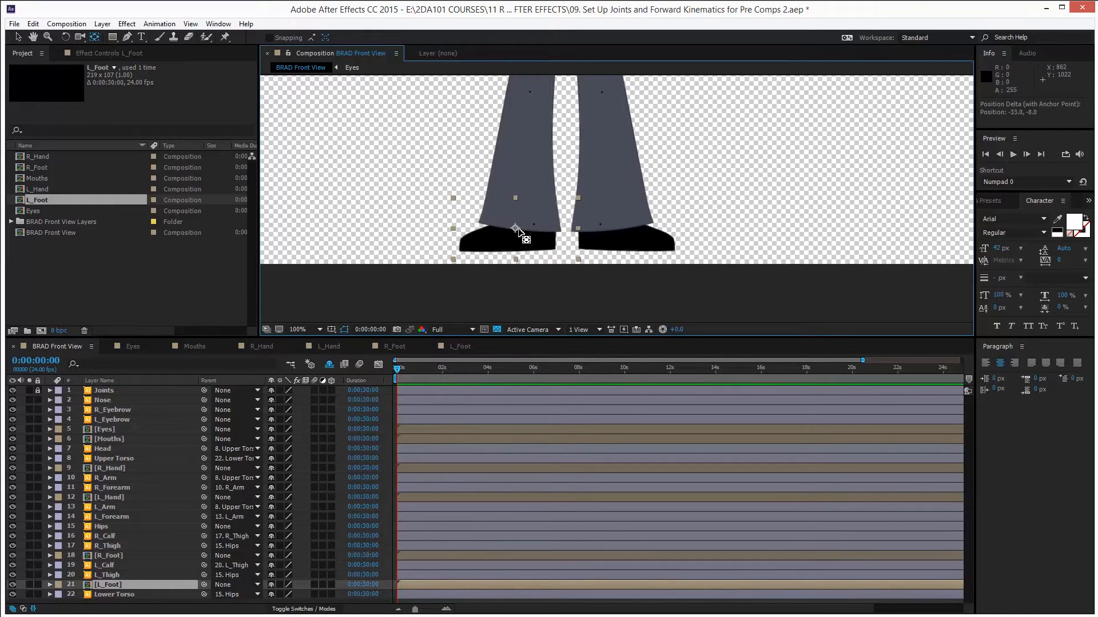
left_click_drag(515, 228, 534, 225)
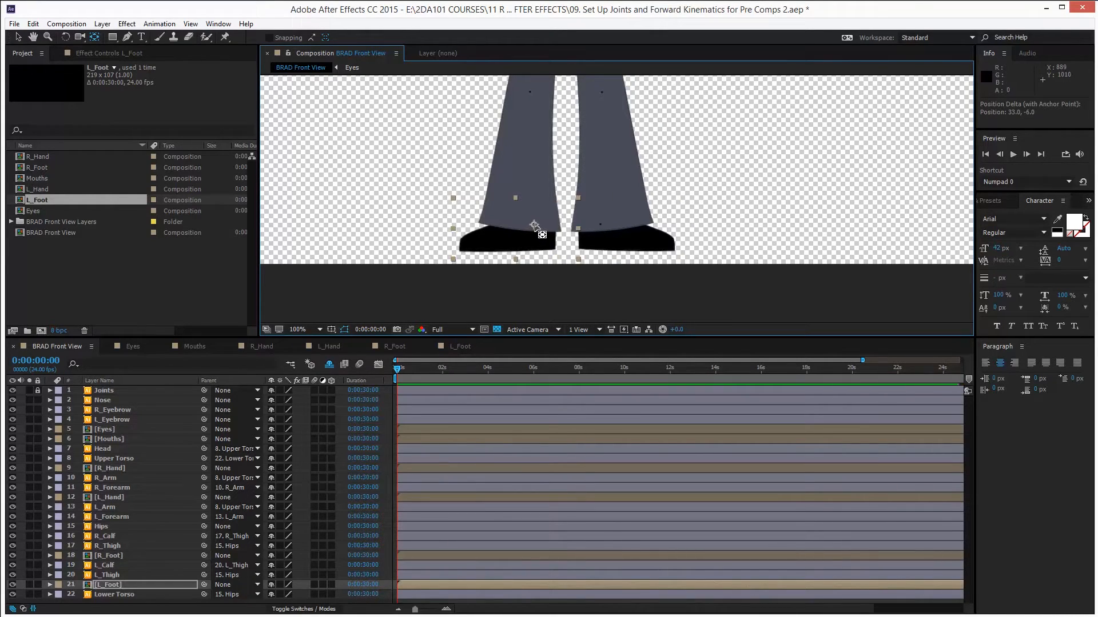
Parent the L_Hand layer to L_Forearm and the R_Hand layer to R_Forearm.
key("space")
left_click_drag(562, 93, 560, 290)
left_click_drag(577, 158, 568, 320)
left_click_drag(571, 138, 570, 195)
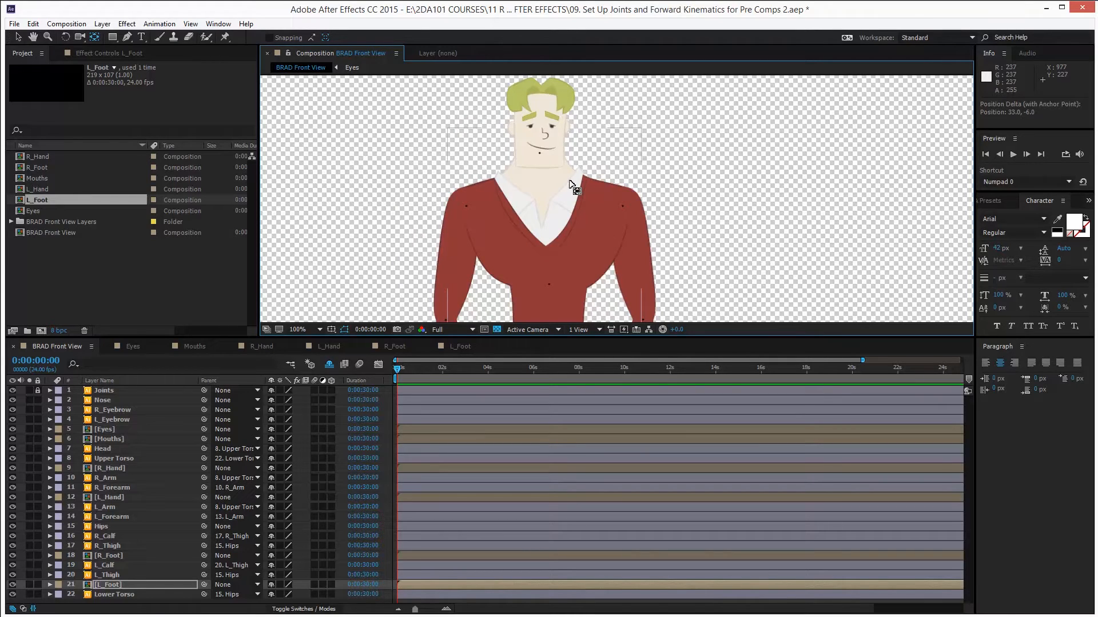
key("space")
left_click_drag(556, 220, 594, 94)
key("v")
left_click(489, 288)
key("space")
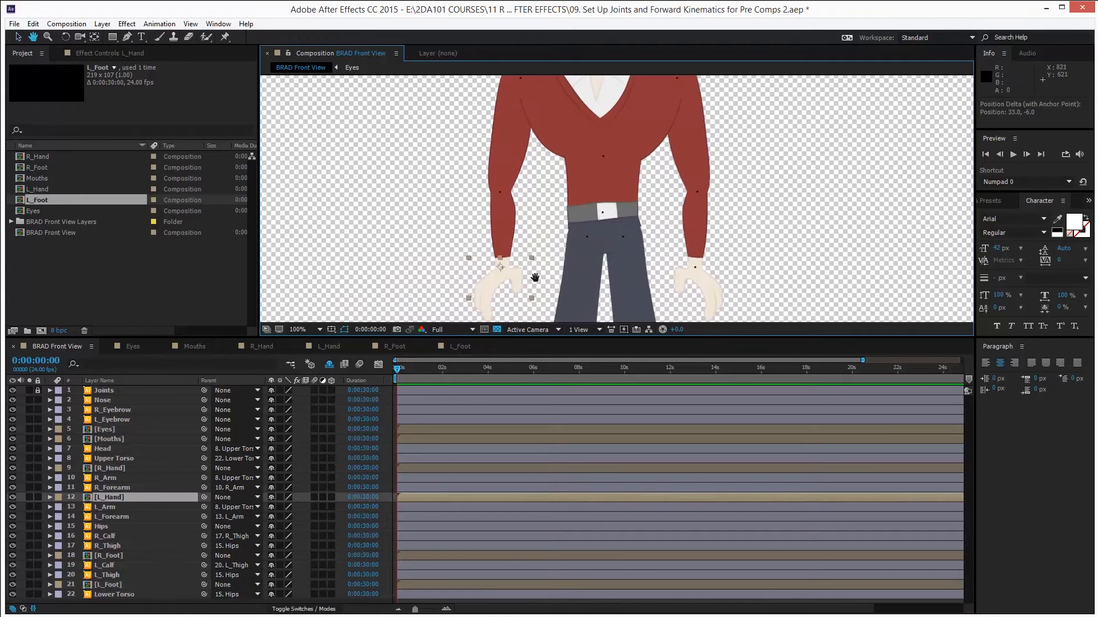
left_click_drag(534, 276, 534, 193)
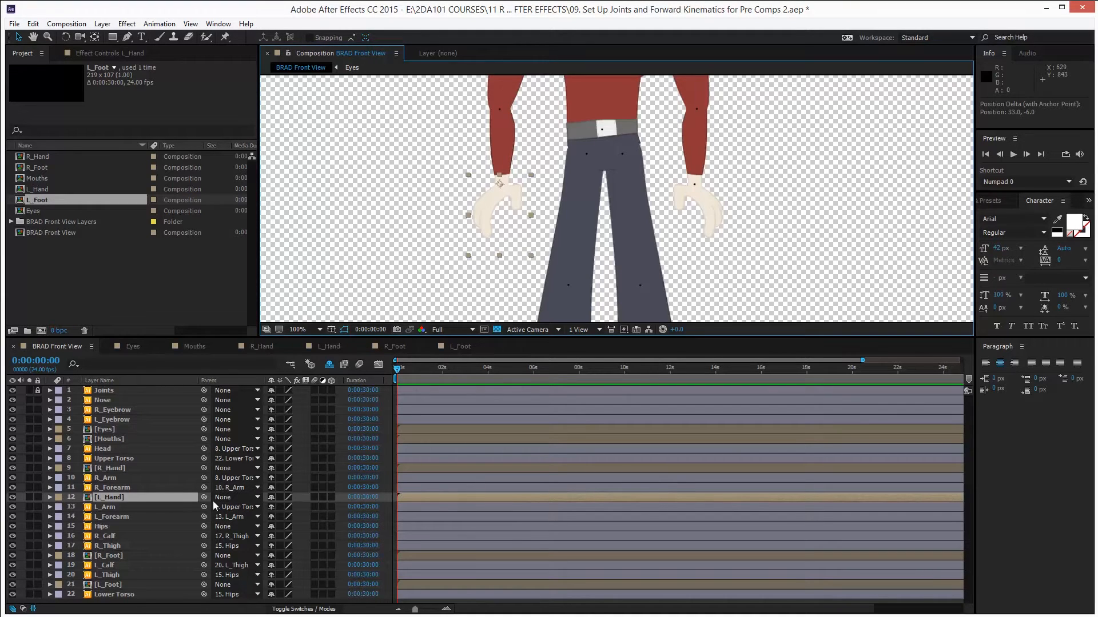
left_click_drag(203, 497, 166, 520)
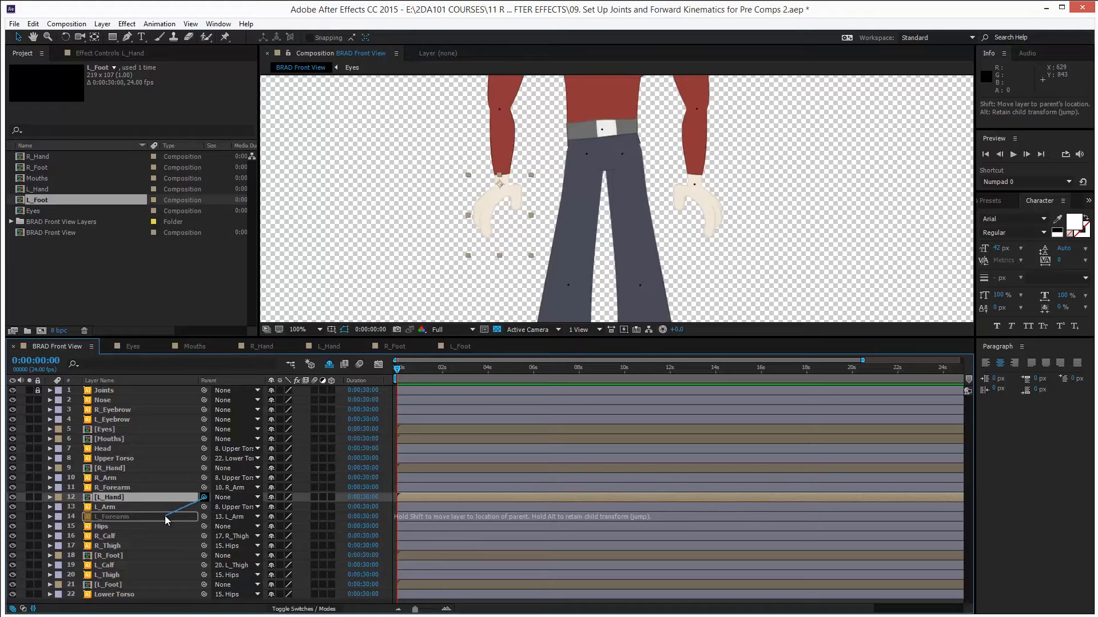
left_click_drag(166, 520, 167, 518)
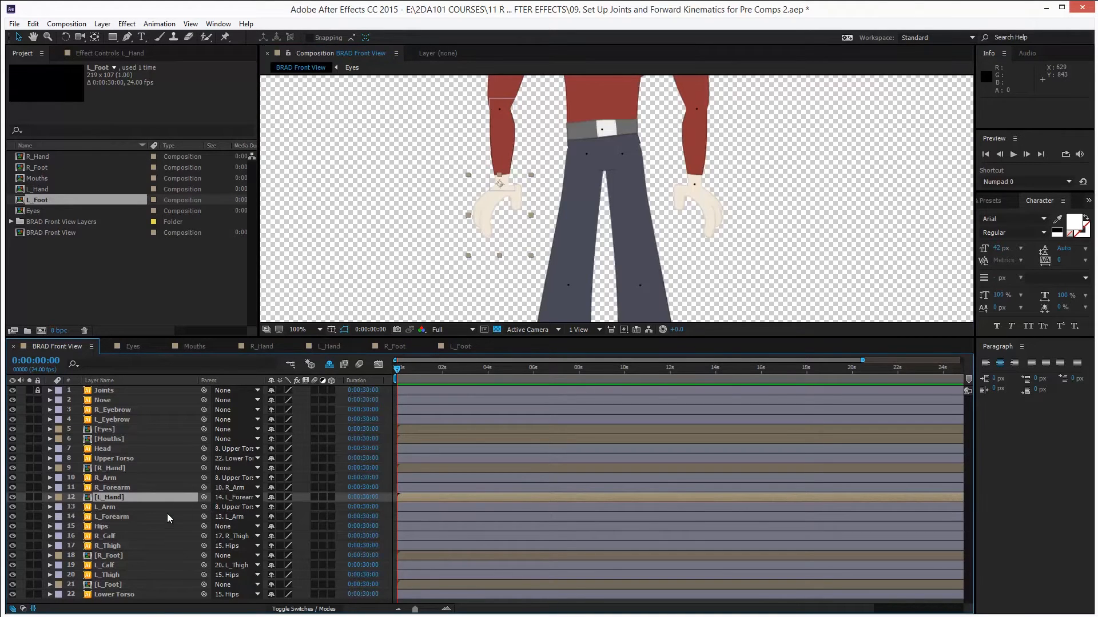
left_click(706, 222)
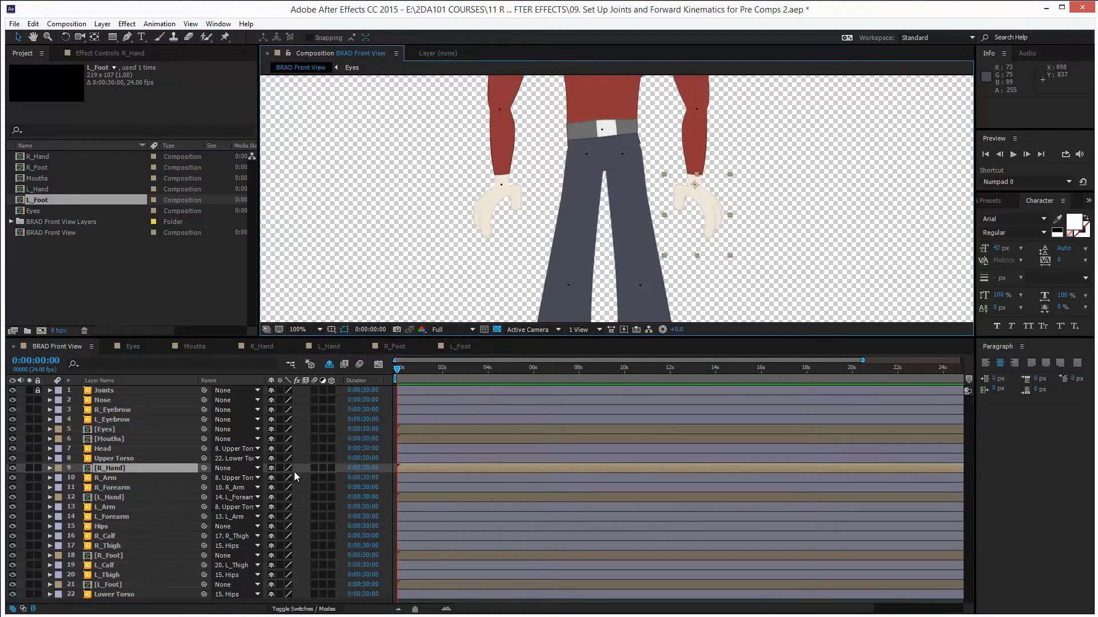
left_click_drag(204, 468, 146, 488)
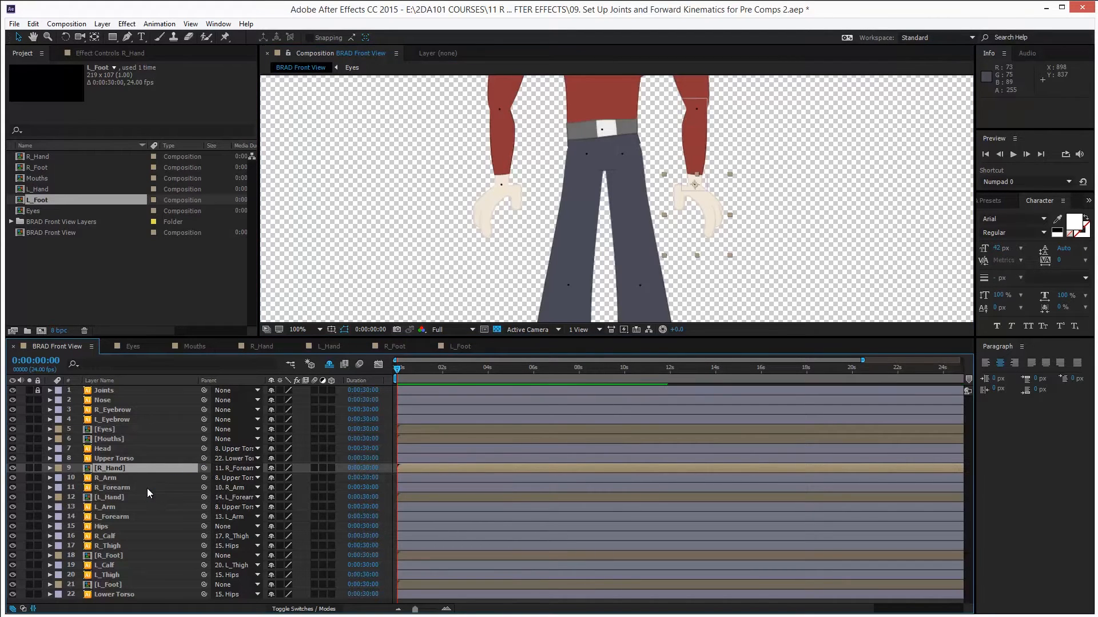
Parent the R_Foot layer to R_Calf and the L_Foot layer to L_Calf.
left_click_drag(613, 265, 516, 127)
left_click(568, 274)
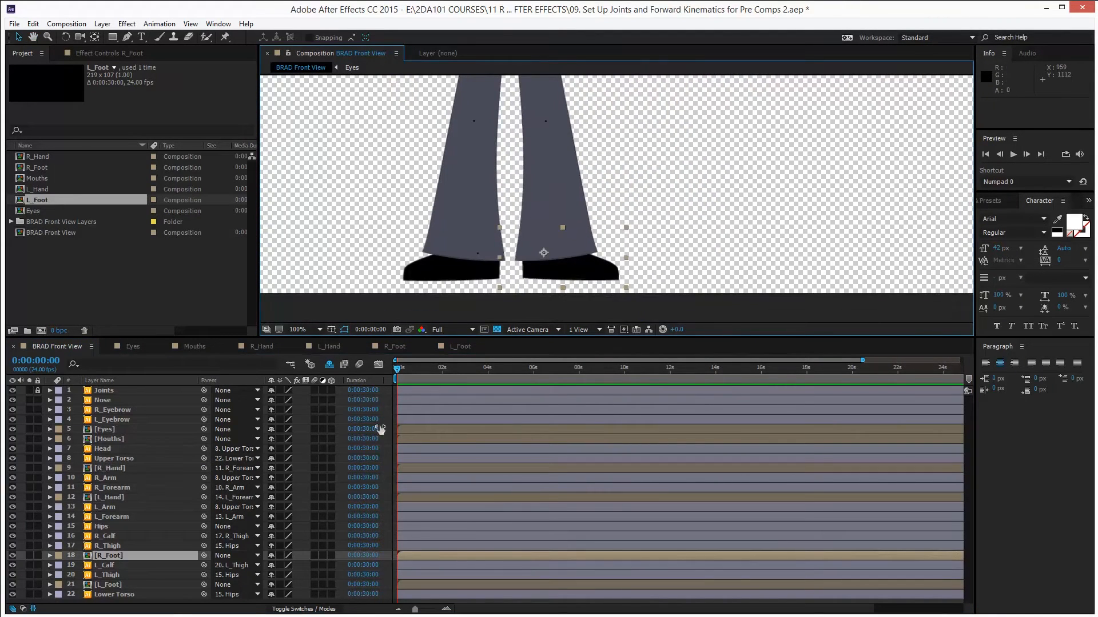
left_click_drag(203, 559, 148, 540)
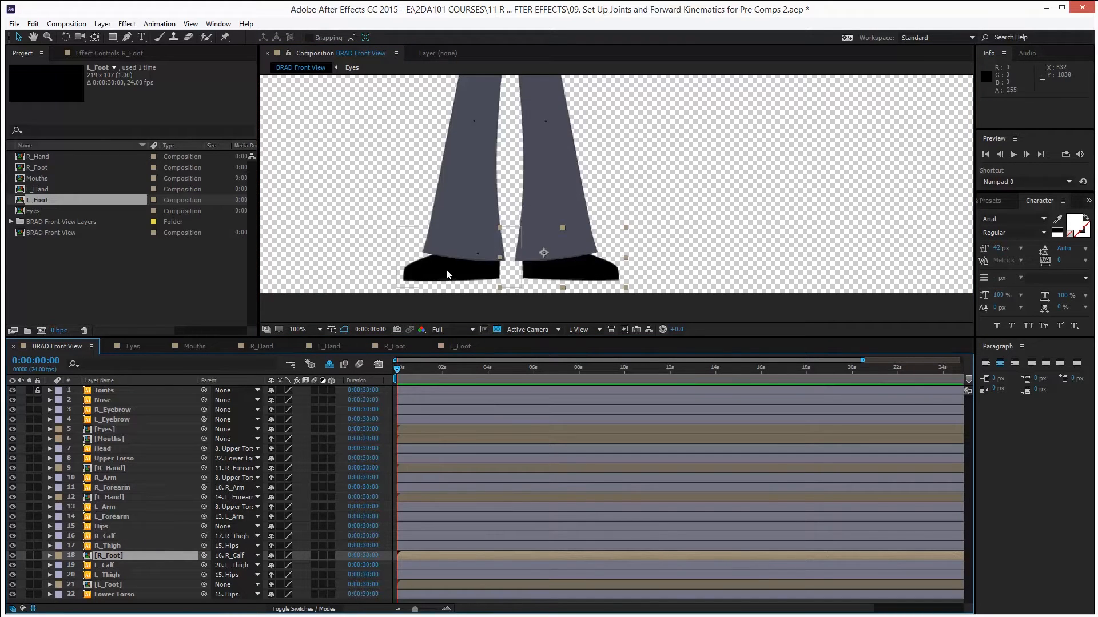
left_click(499, 270)
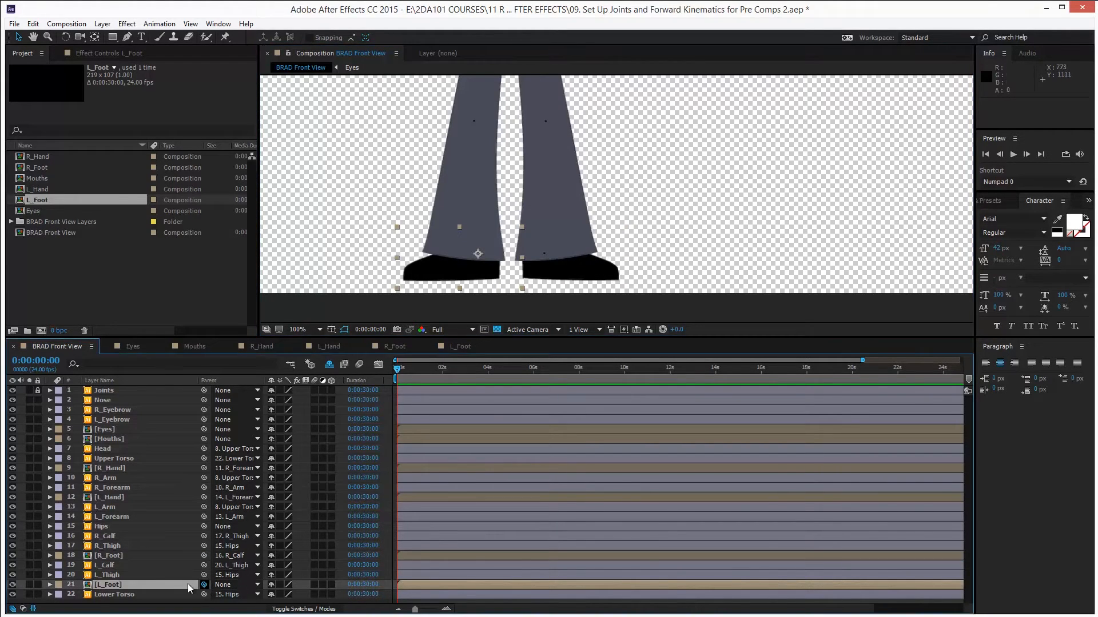
left_click_drag(204, 584, 144, 570)
Maximize the composition view and rotate the arms, forearms and hands outward into a pose to test the joints.
key("shift+/")
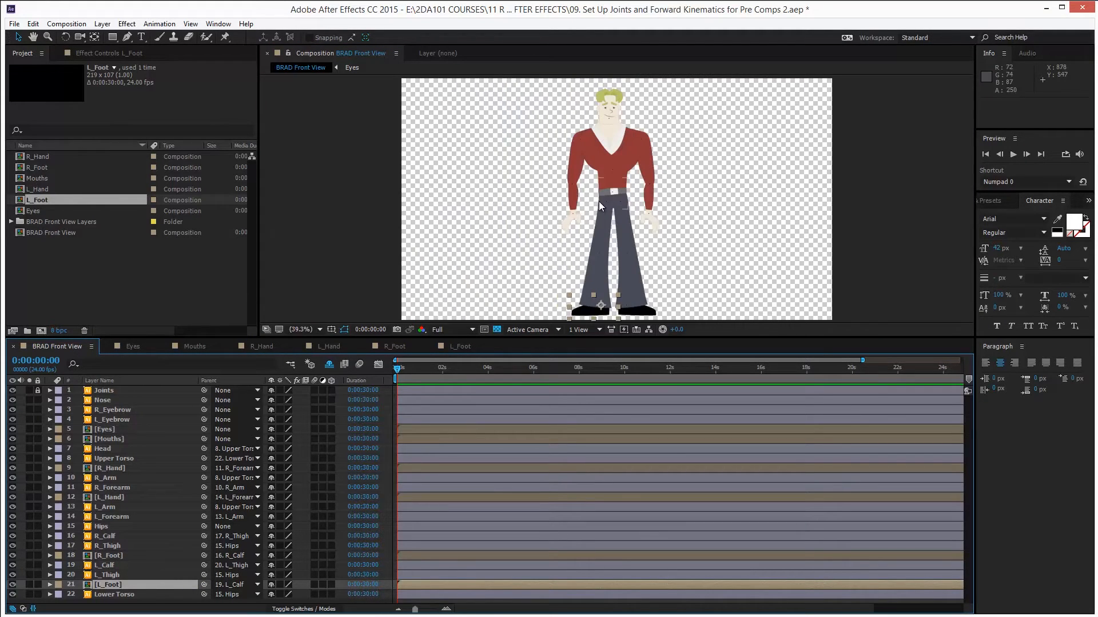
key("slash")
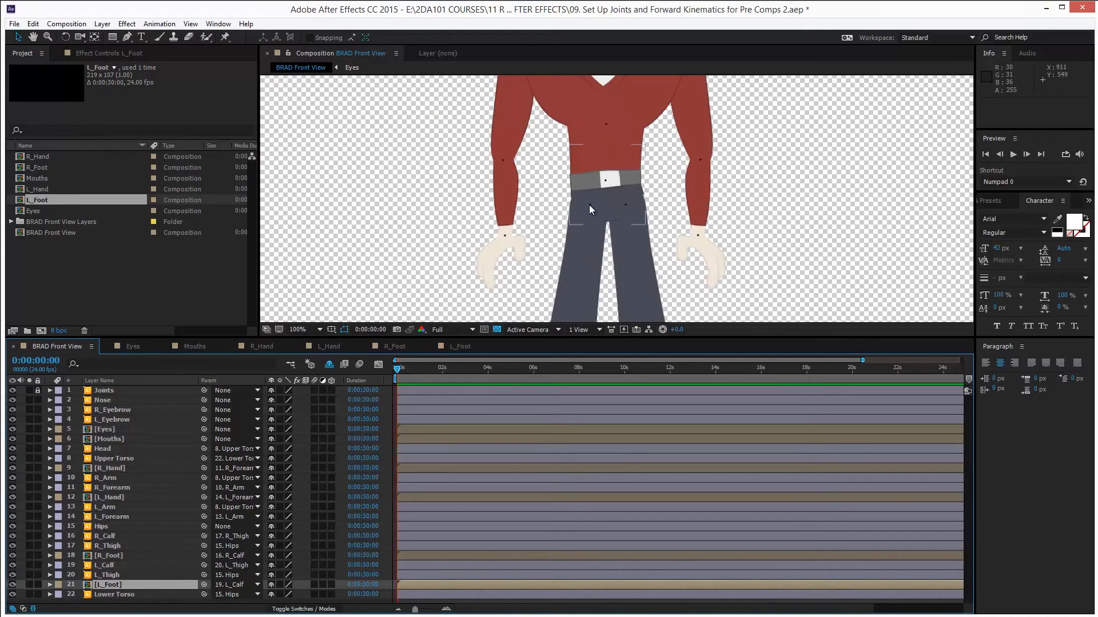
key("grave")
left_click(432, 273)
key("w")
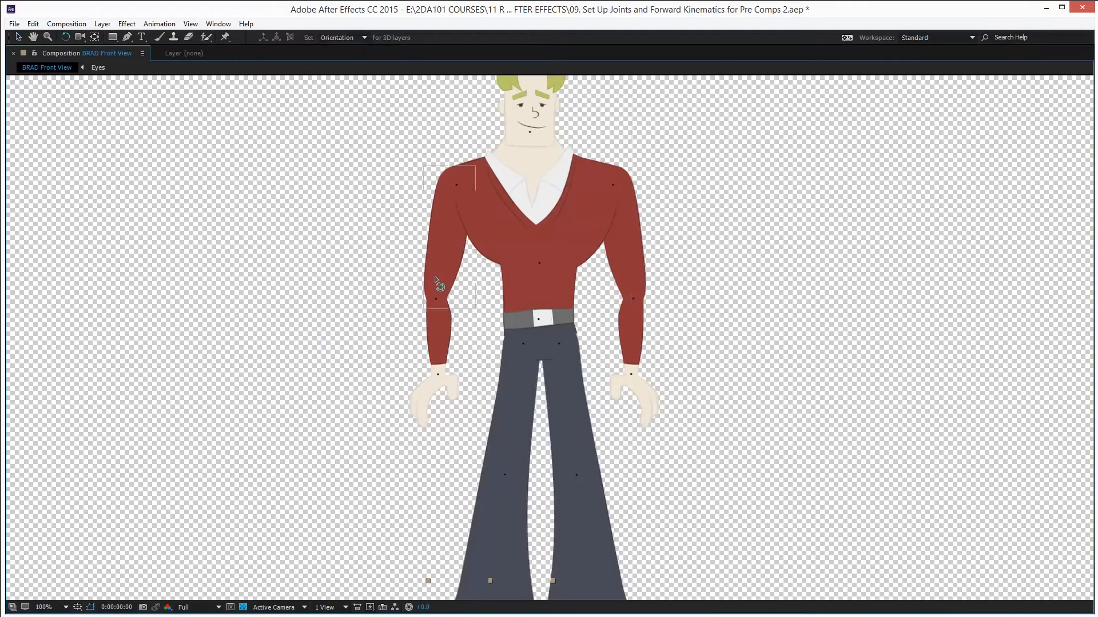
left_click_drag(427, 280, 404, 327)
left_click_drag(400, 391, 412, 400)
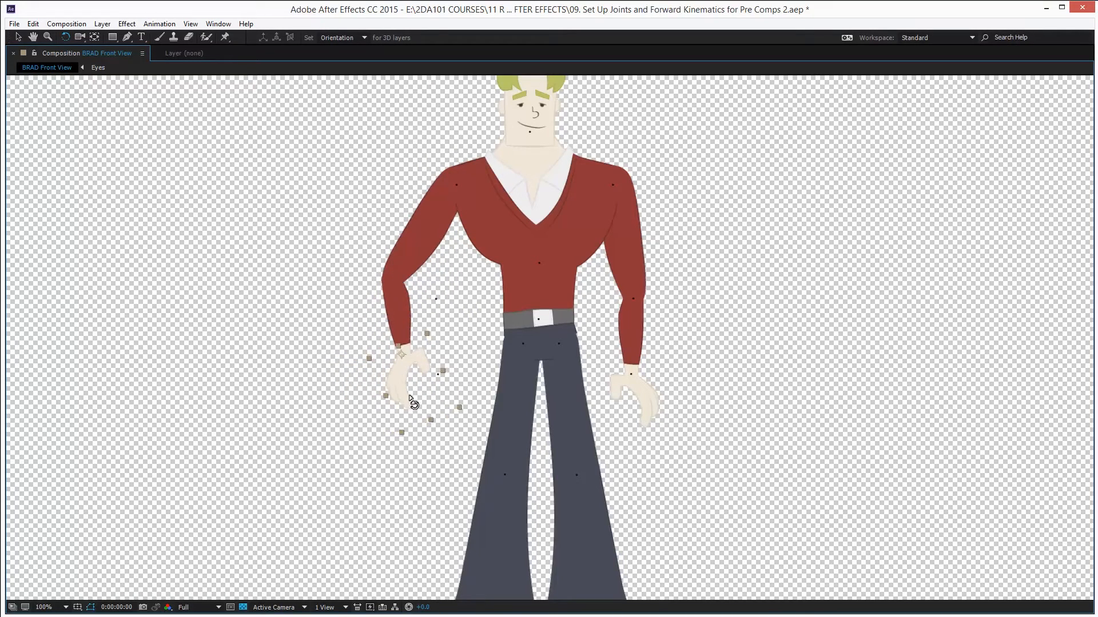
left_click(646, 283)
mouse_move(649, 289)
left_mouse_down()
mouse_move(679, 286)
mouse_move(667, 278)
left_mouse_up()
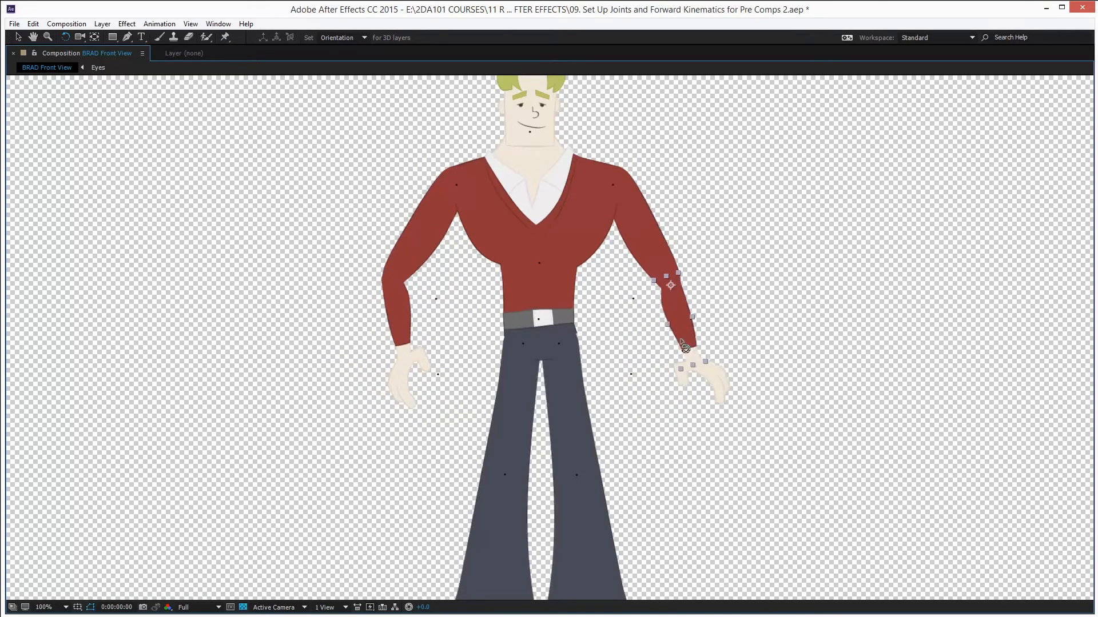
left_click(683, 380)
Rotate the thighs, calves and feet into a wide stance with both knees bent outward.
left_click_drag(643, 428, 617, 432)
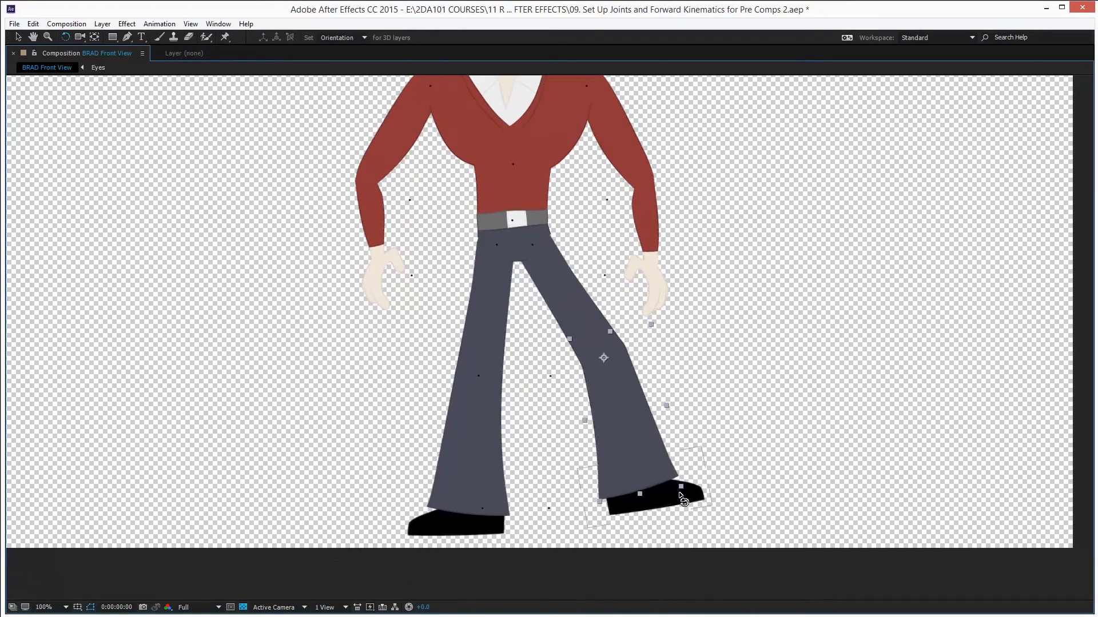
left_click_drag(680, 496, 676, 518)
left_click_drag(481, 348, 423, 383)
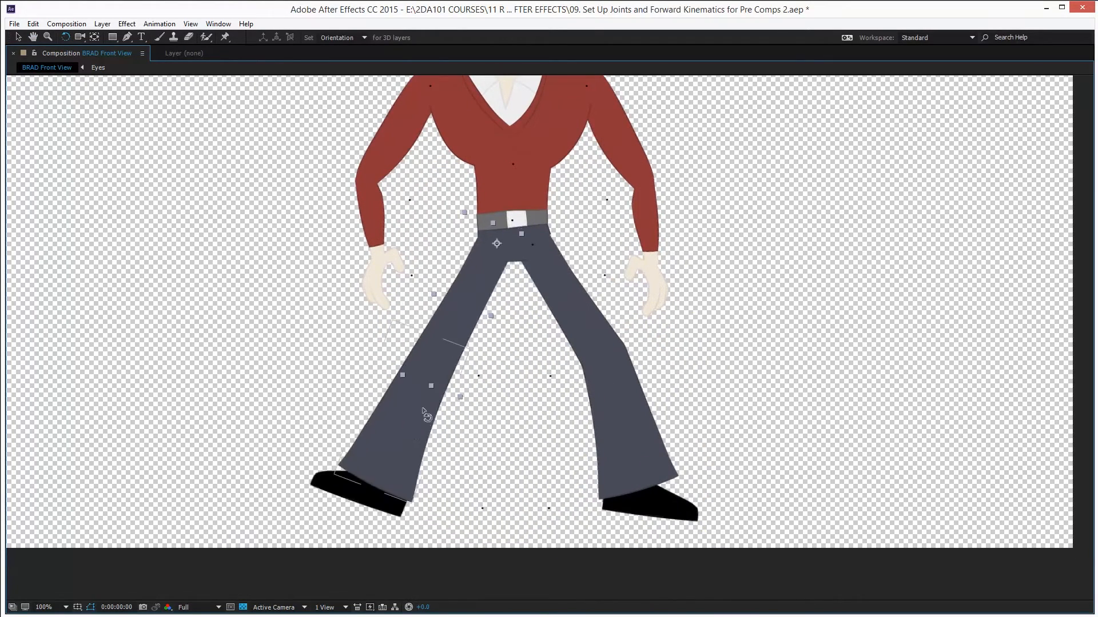
left_click_drag(410, 428, 425, 433)
left_click_drag(393, 522, 399, 518)
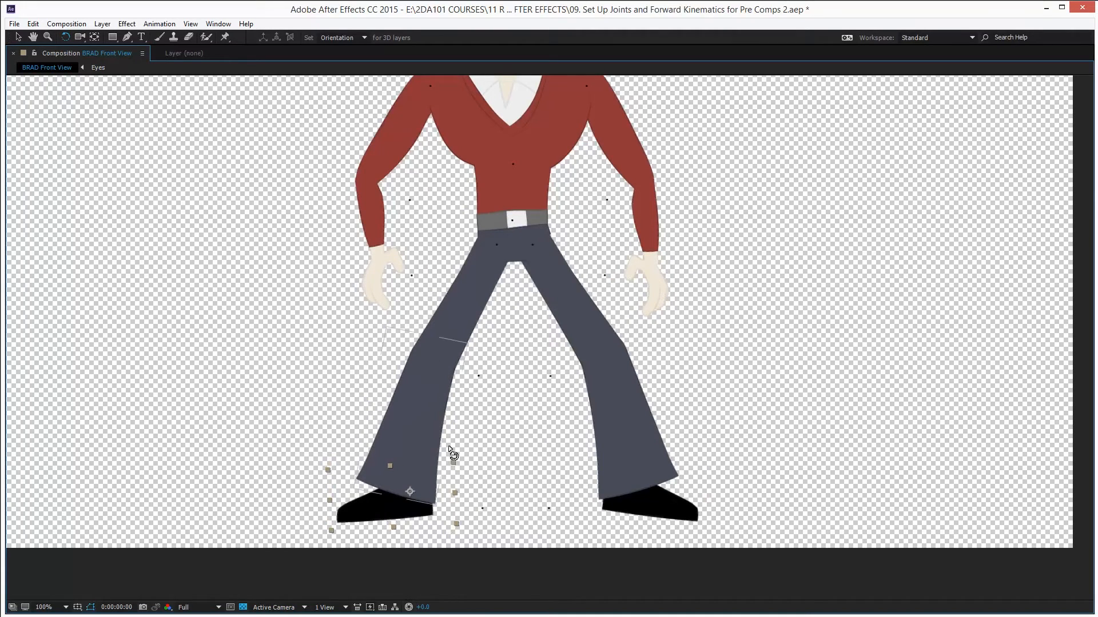
Restore the full panel layout and hide the Joints layer.
key("grave")
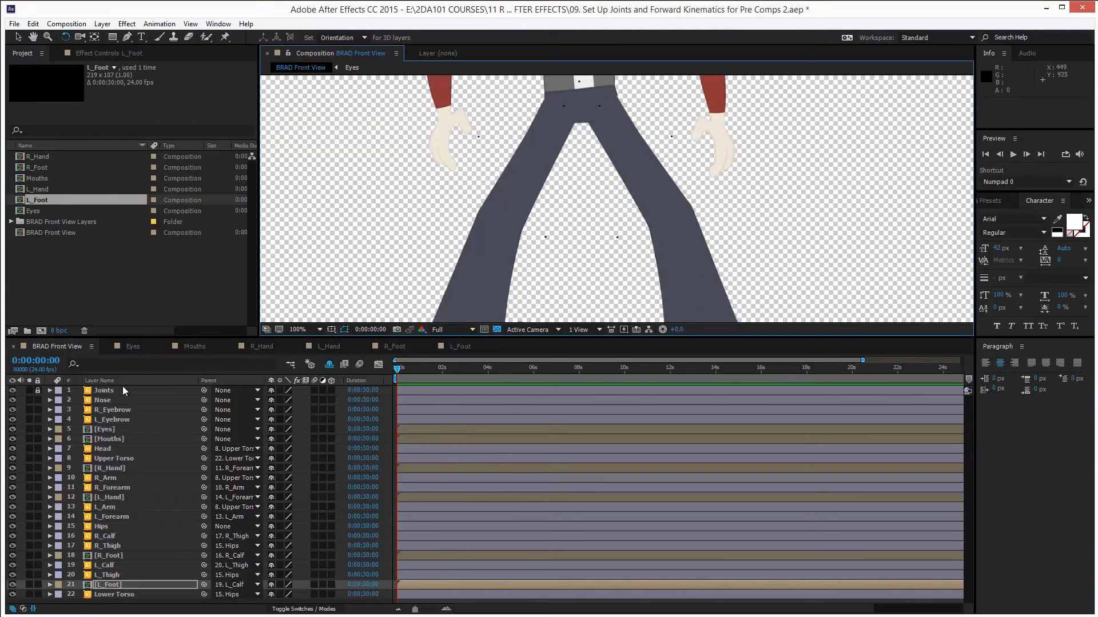
left_click(12, 390)
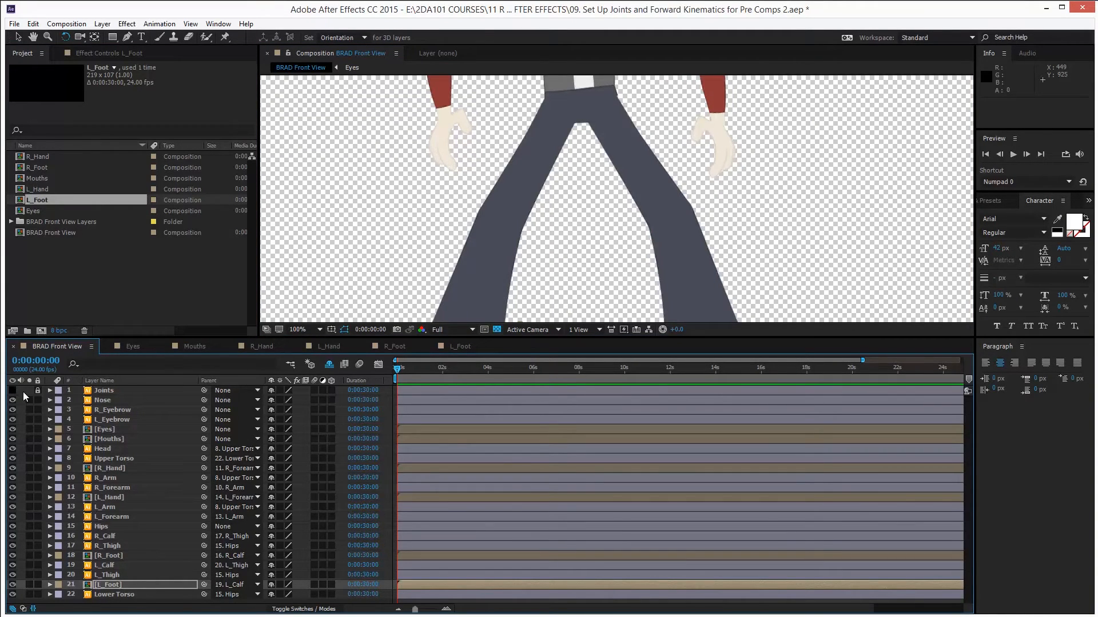
Maximize the composition view and frame the whole character to examine the wide-stance pose with the joints hidden.
key("shift+slash")
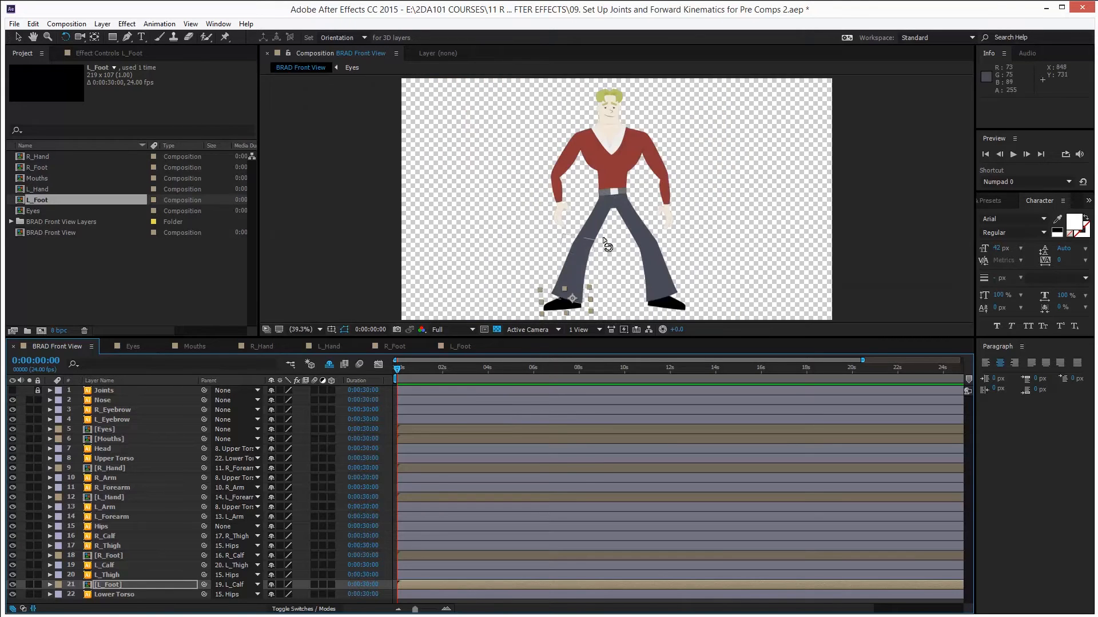
key("grave")
key("h")
left_click_drag(469, 363, 449, 393)
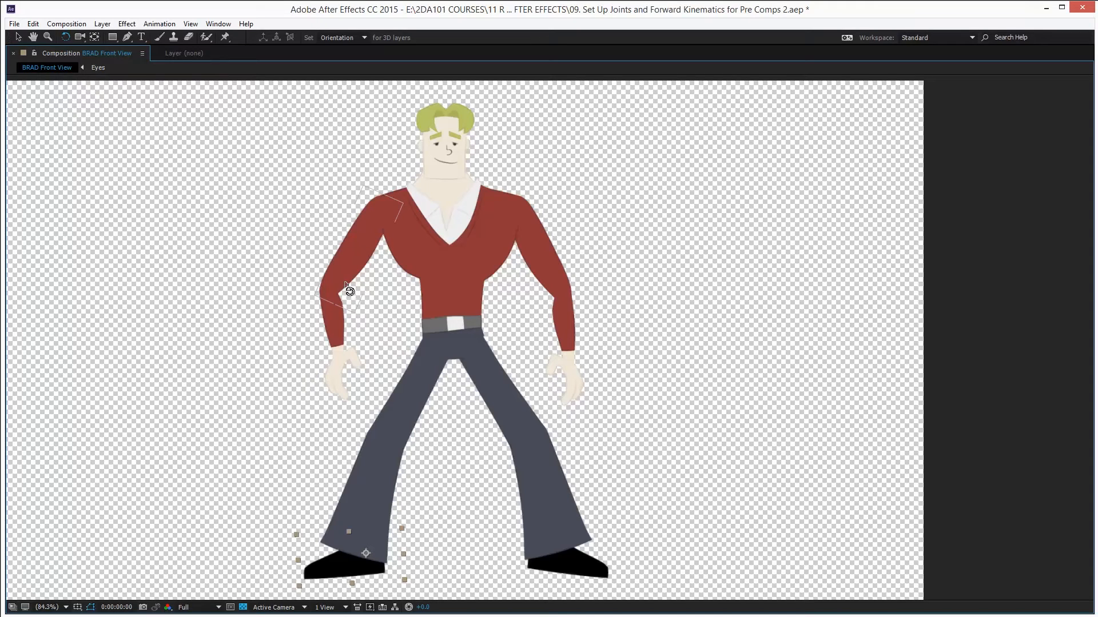
Open the L_Arm layer in its own layer viewer and close that viewer to return to the BRAD Front View composition.
double_click(346, 284)
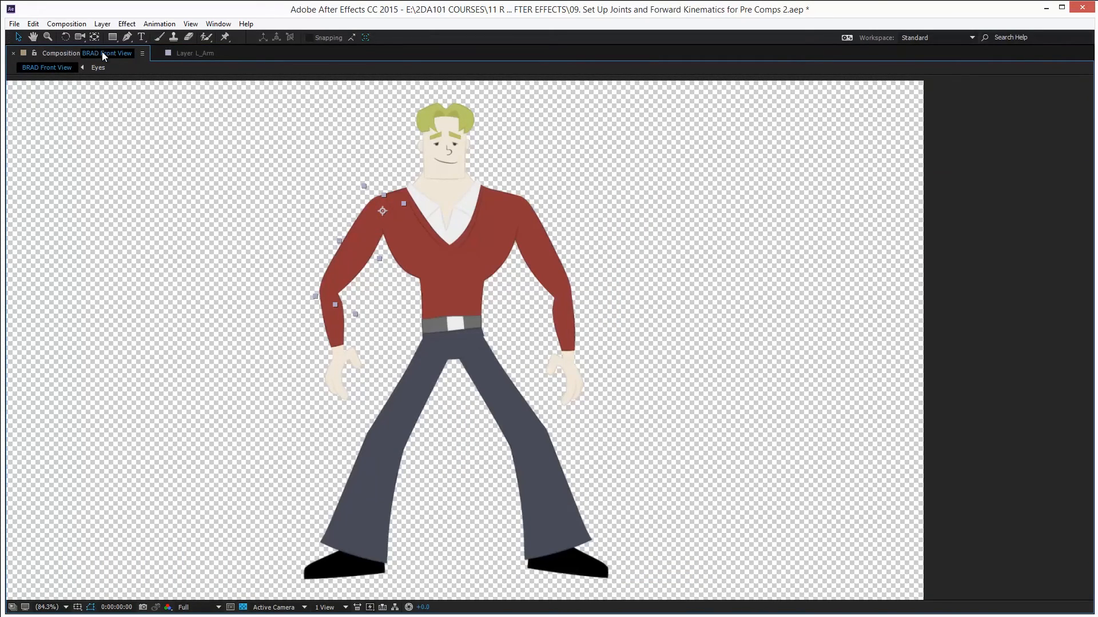
left_click(158, 54)
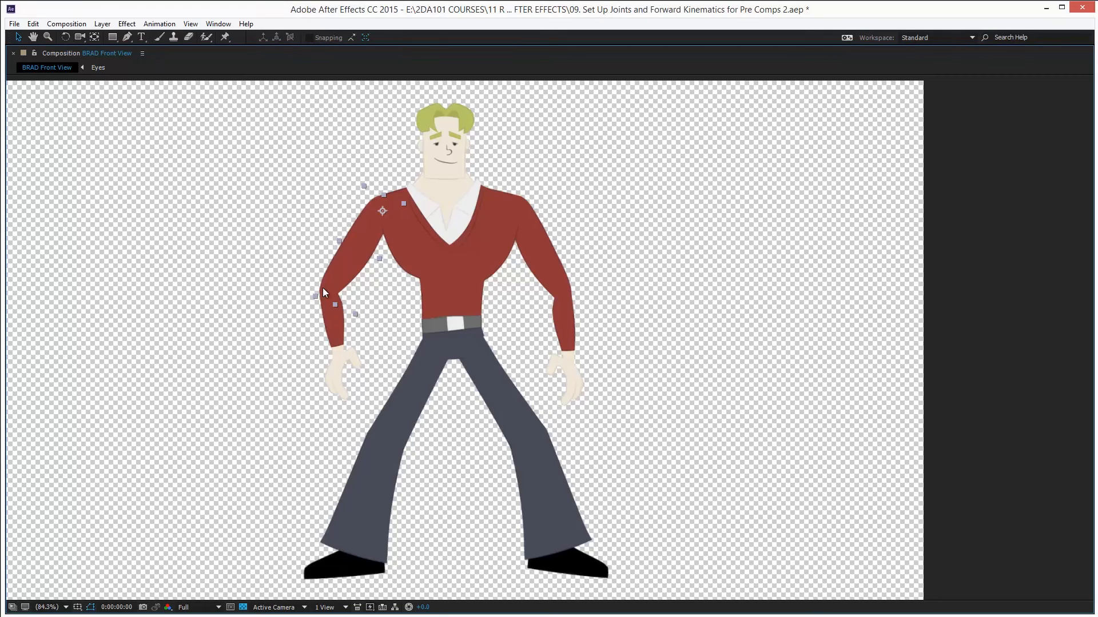
Undo the test-pose rotations back to the straight standing pose and deselect the L_Arm layer in the full panel layout.
left_click(235, 241)
left_click_drag(181, 242, 236, 242)
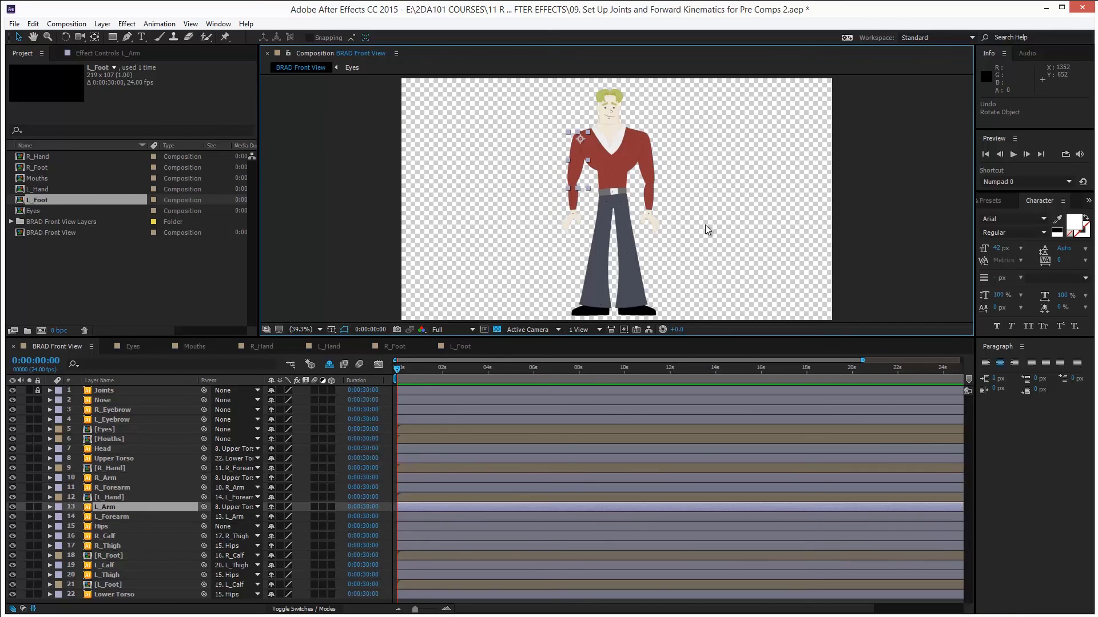
left_click(705, 229)
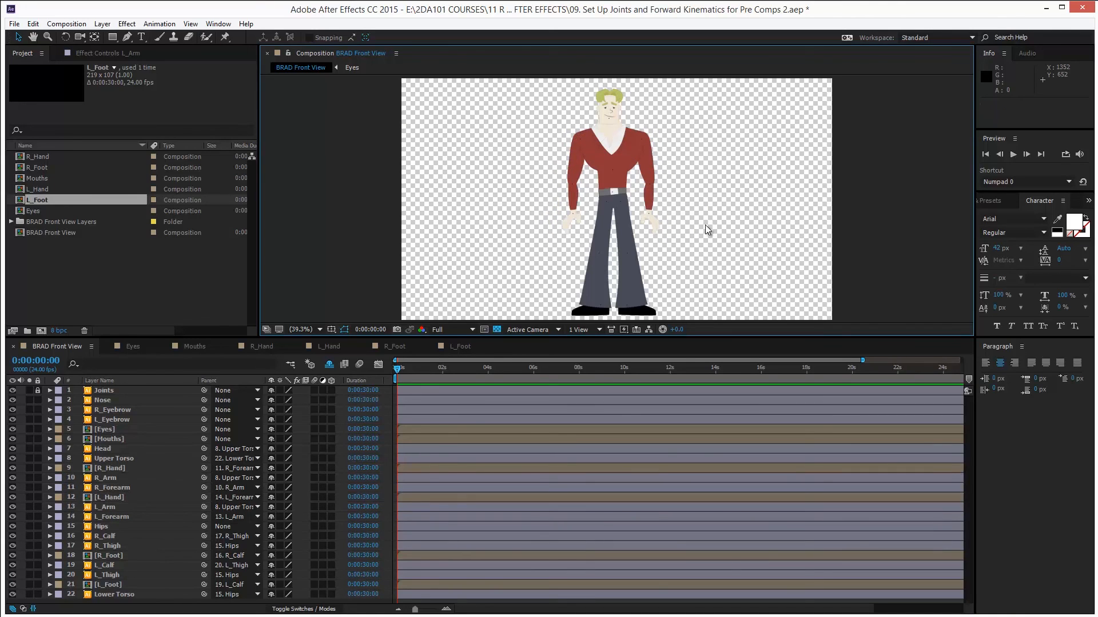